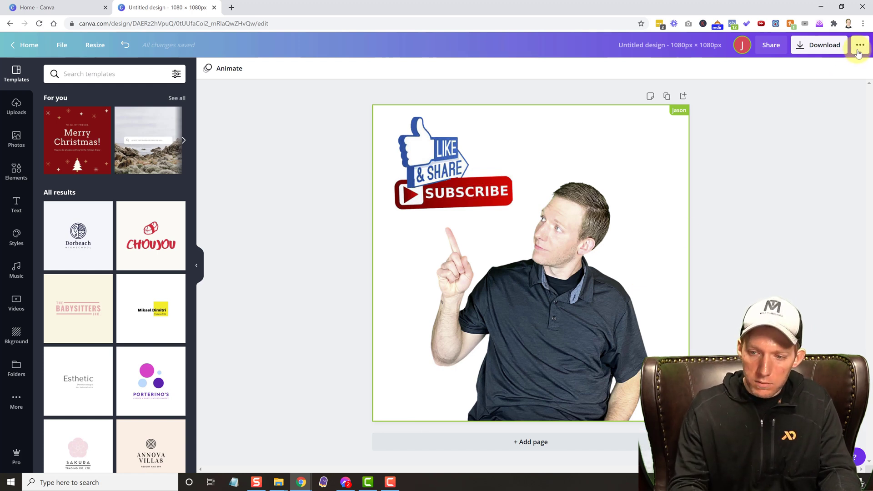
Switch to the same design in the incognito Chrome window
click(824, 45)
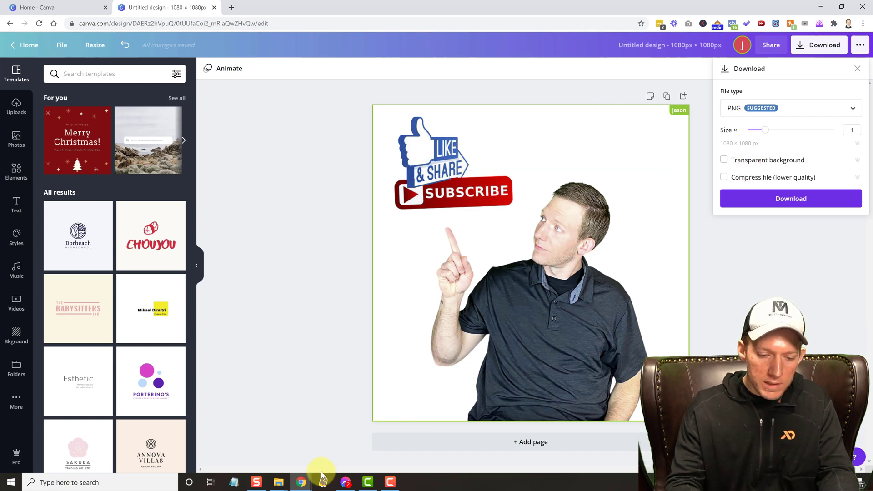
mouse_move(306, 485)
click(382, 442)
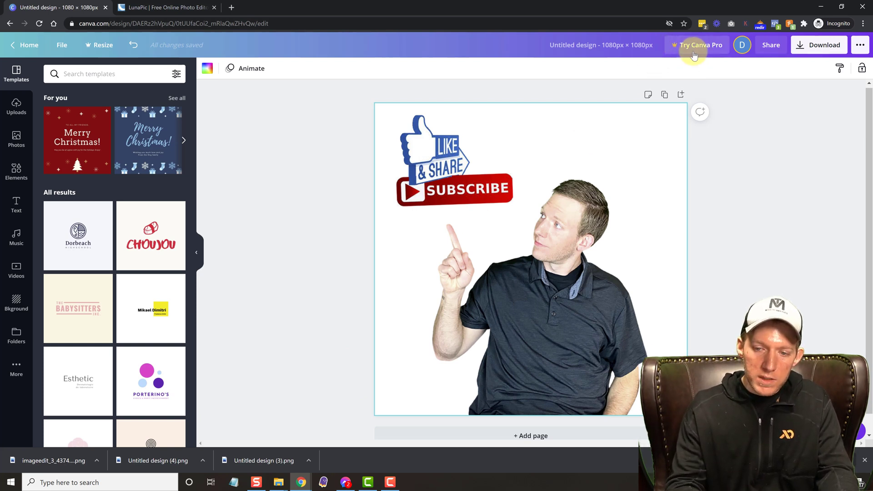
Attempt a transparent-background download, then dismiss the Canva Pro upgrade popup
click(818, 48)
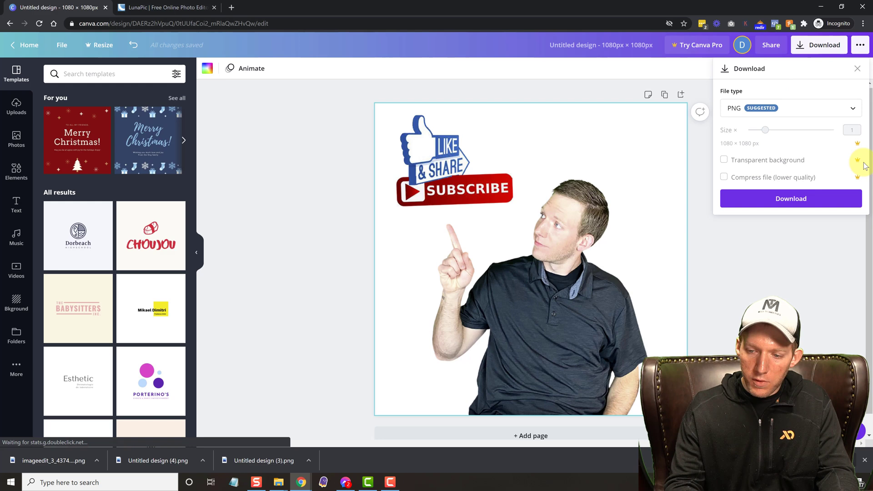
click(776, 163)
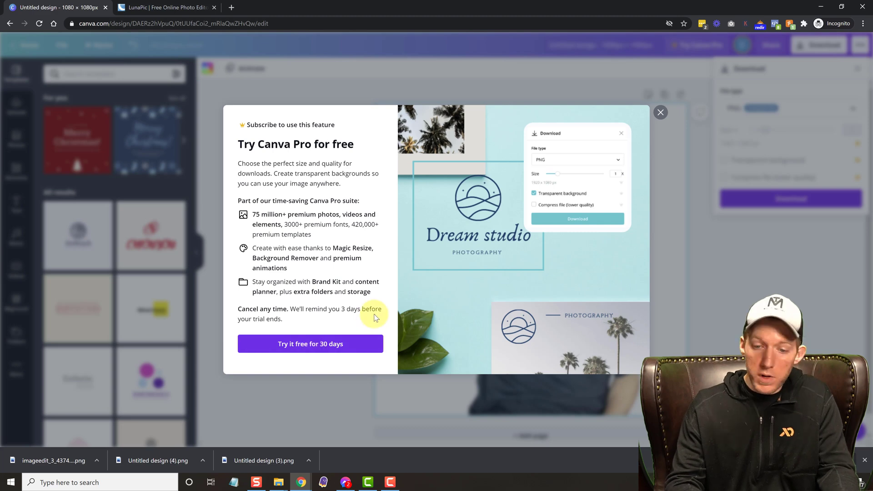
click(660, 113)
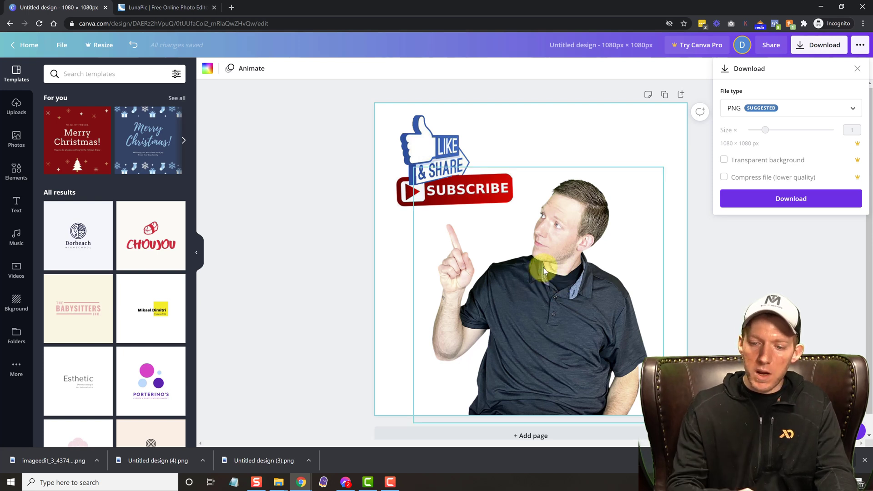
Set the page background to the light green swatch
click(745, 285)
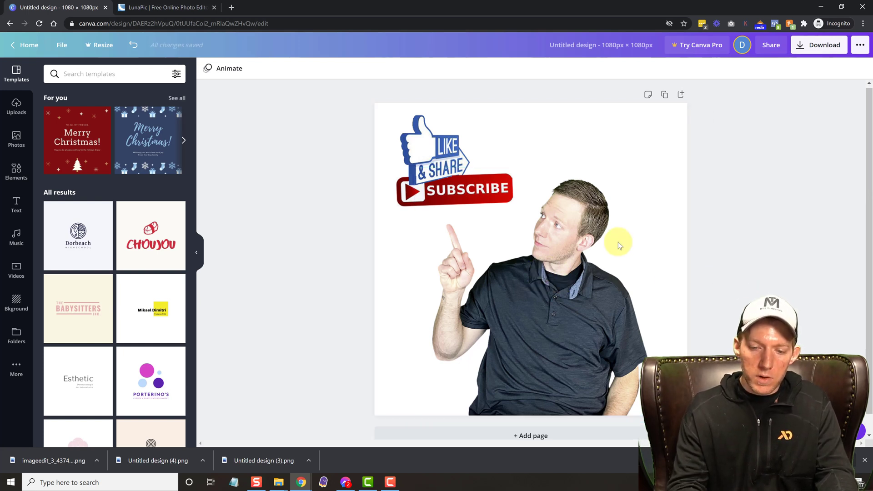
click(395, 254)
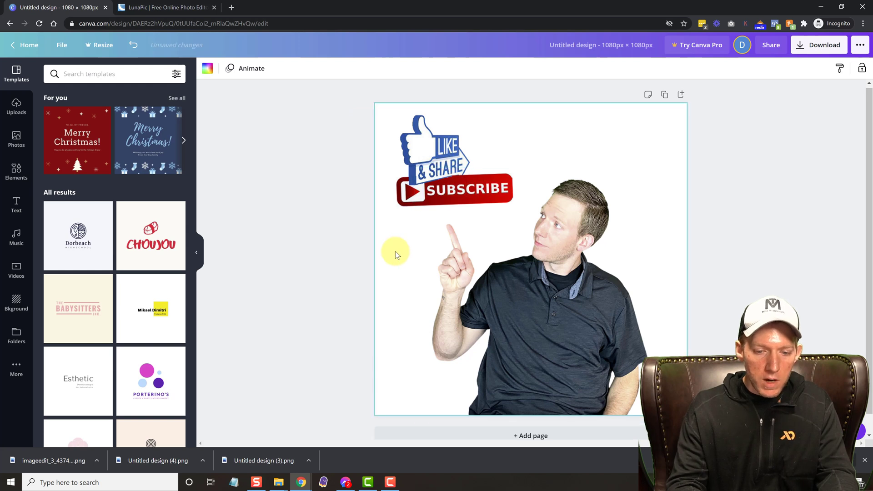
click(207, 69)
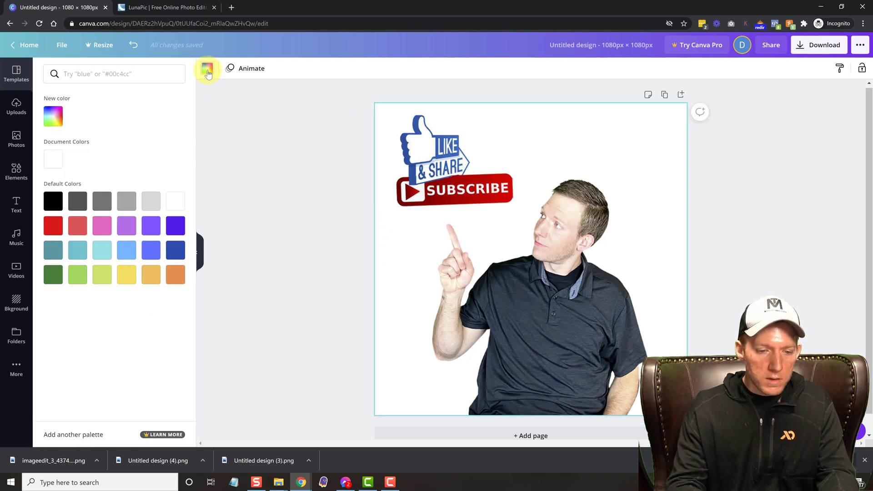
click(80, 279)
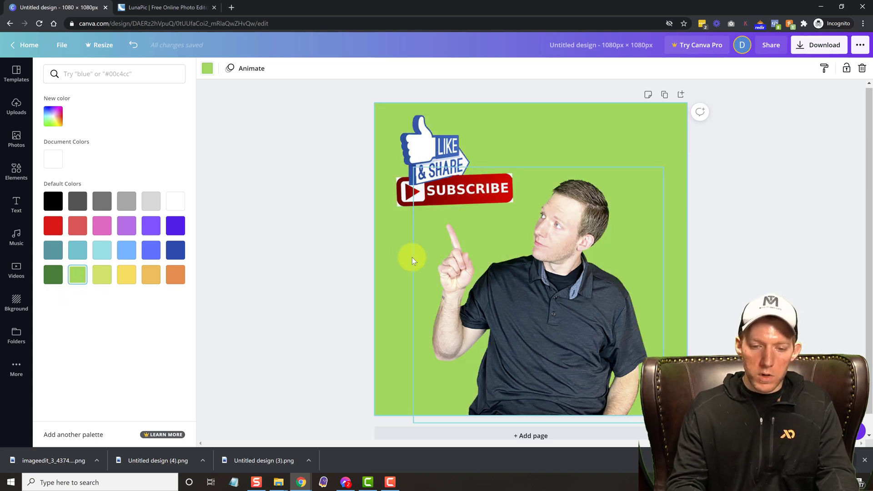
Download the design as PNG and preview Untitled design (5).png in Photos
click(824, 48)
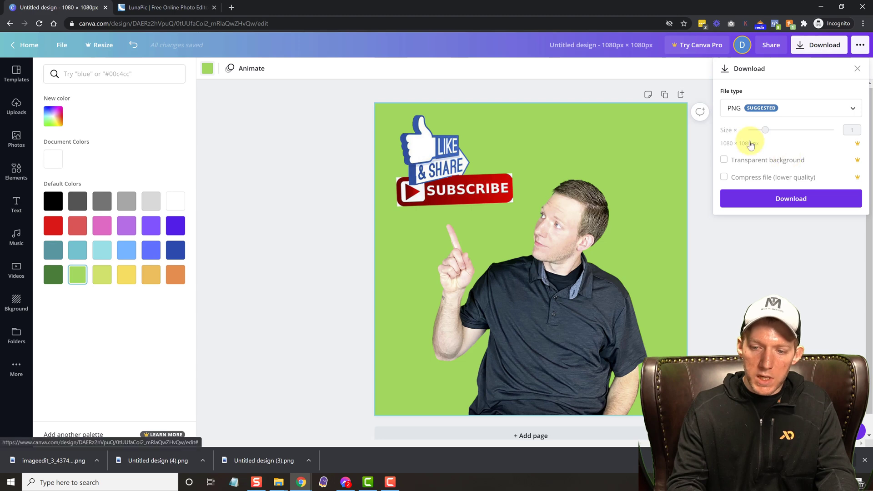
click(777, 200)
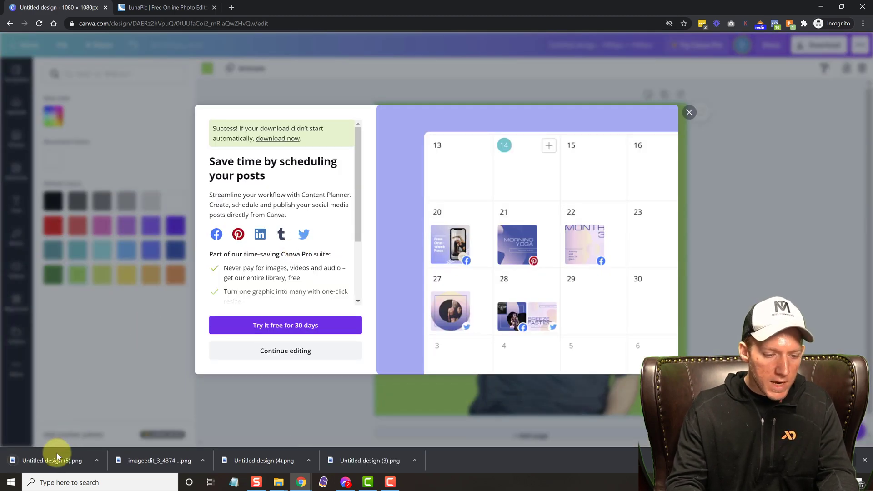
click(54, 460)
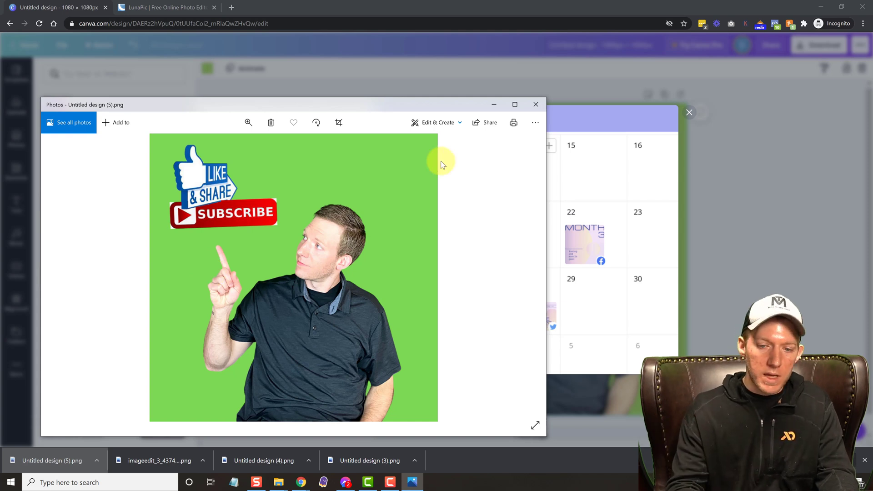
click(536, 106)
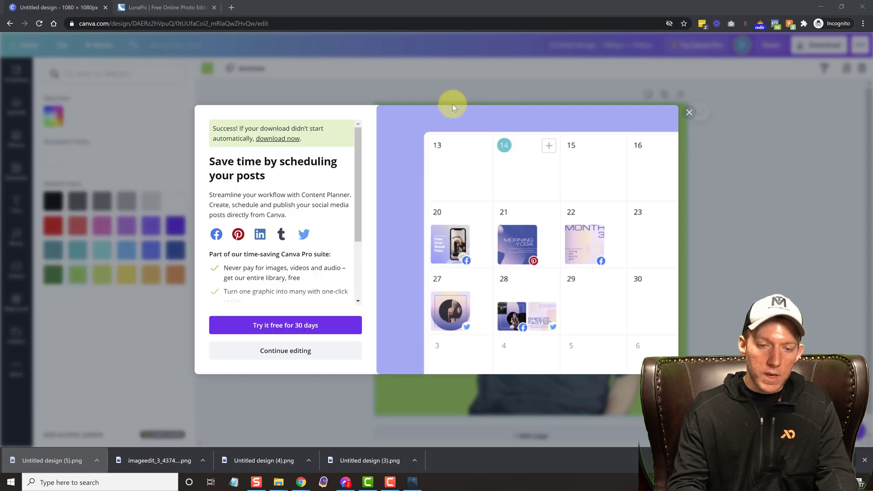
Upload the green 1080x1080 PNG into LunaPic and open Edit > Transparent Background
click(174, 10)
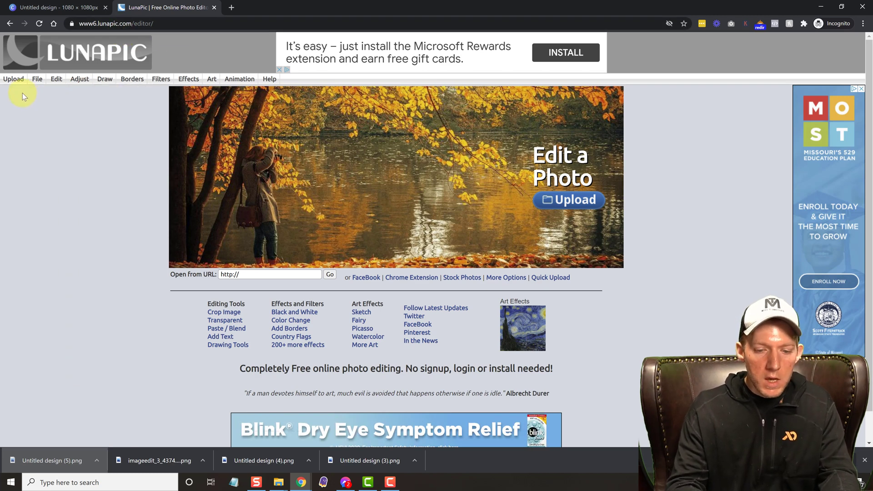
click(13, 79)
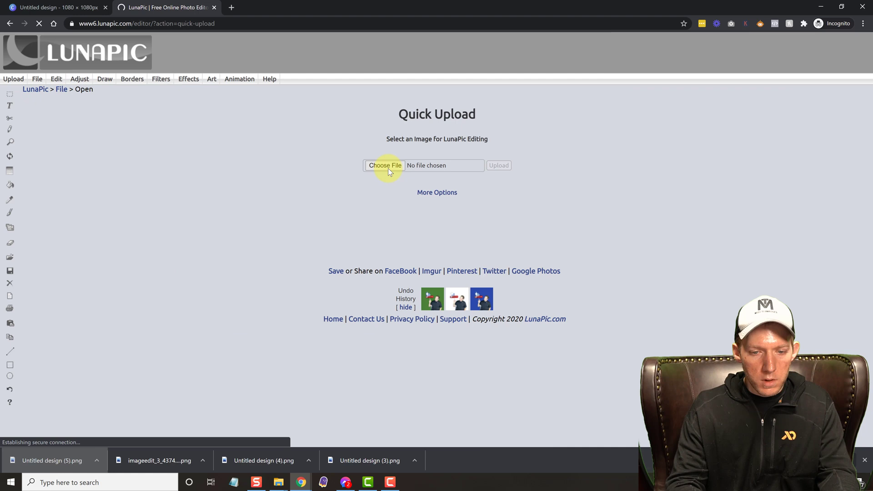
click(386, 166)
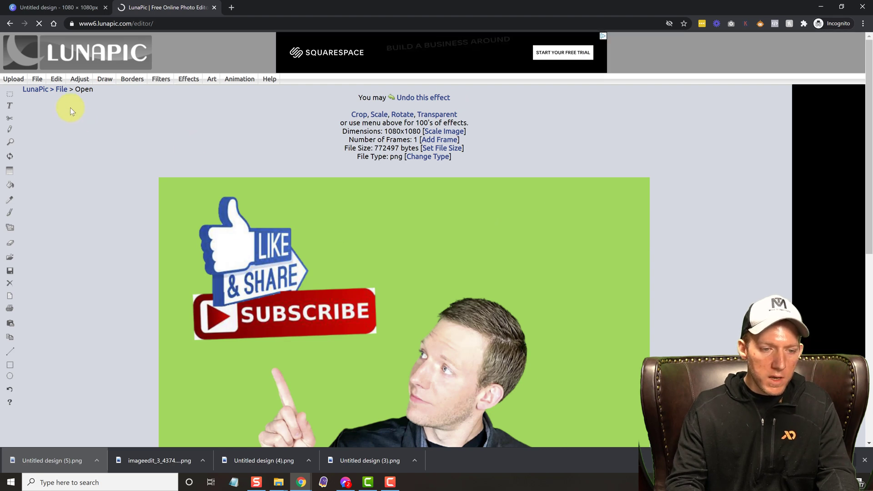
mouse_move(57, 79)
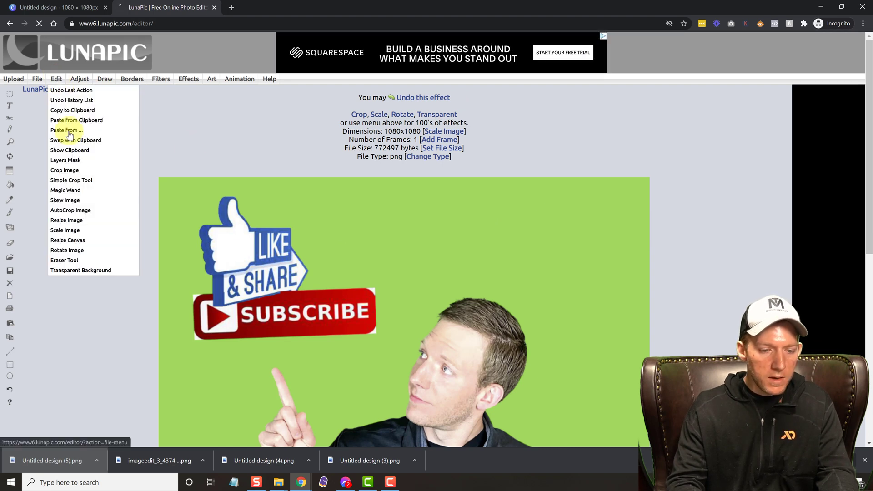
click(77, 271)
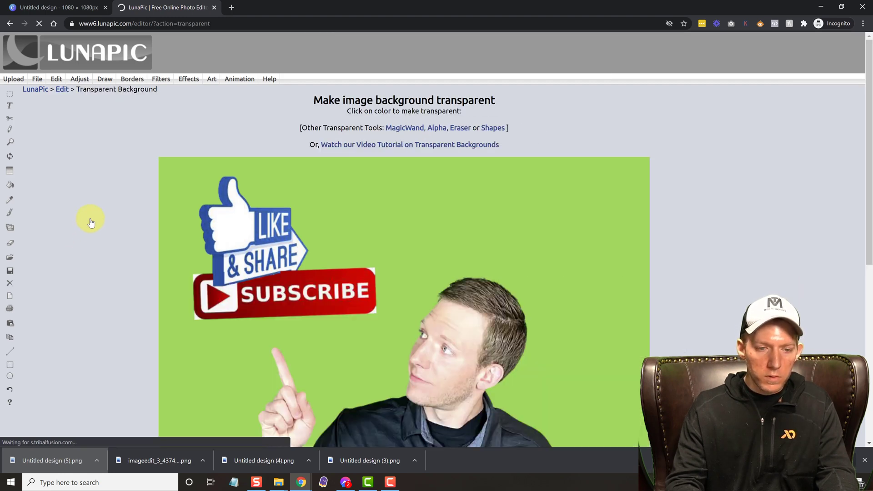
Remove the green background colour and review the checkerboard transparency result
scroll(91, 223, down, 1)
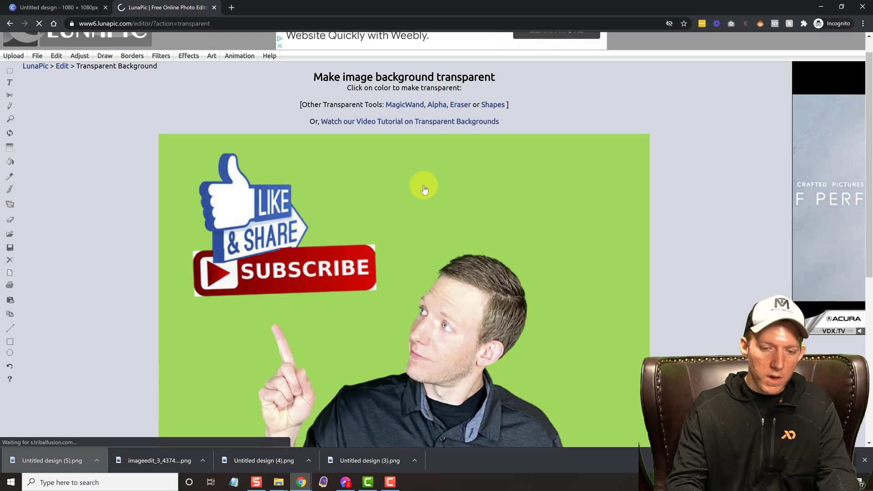
click(424, 187)
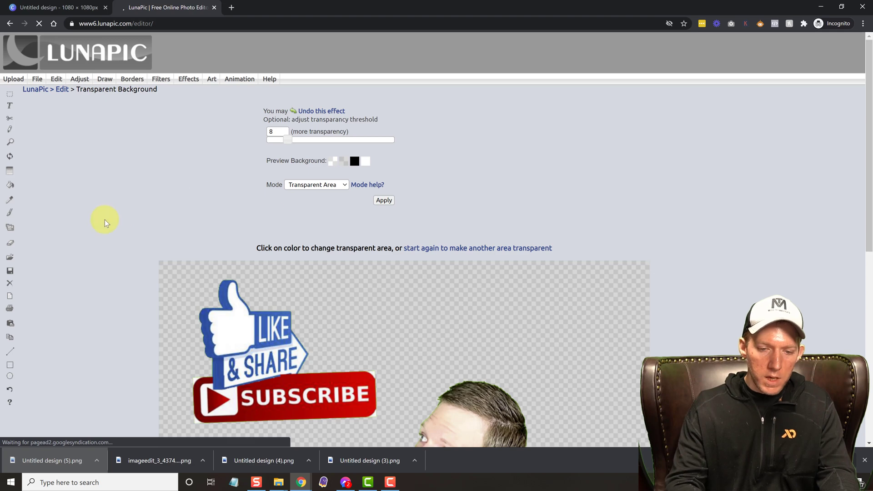
scroll(104, 220, down, 3)
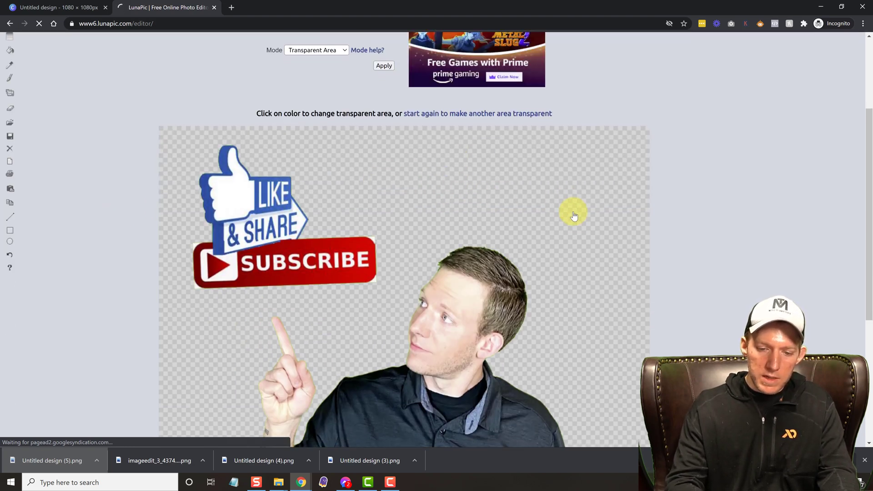
scroll(577, 221, down, 5)
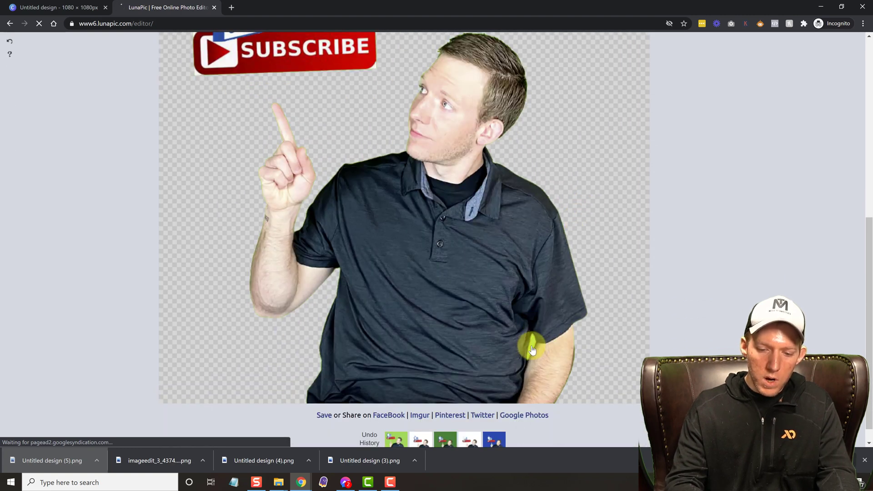
scroll(615, 247, up, 7)
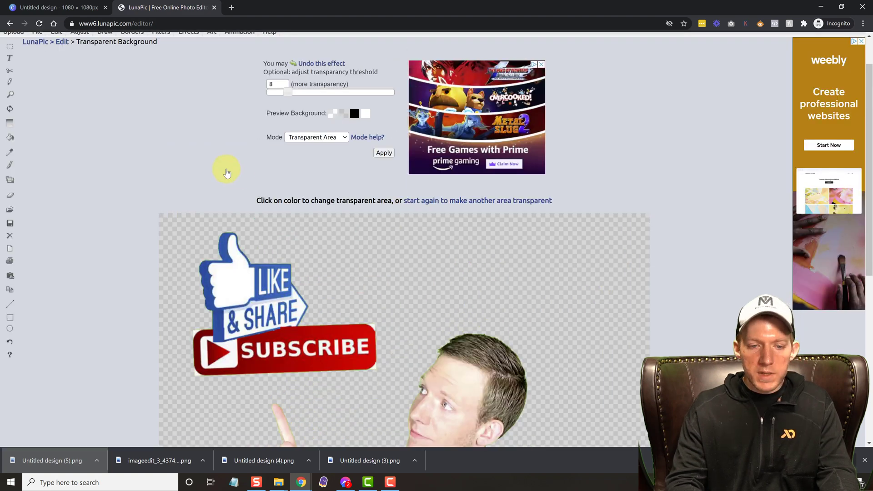
scroll(227, 172, up, 1)
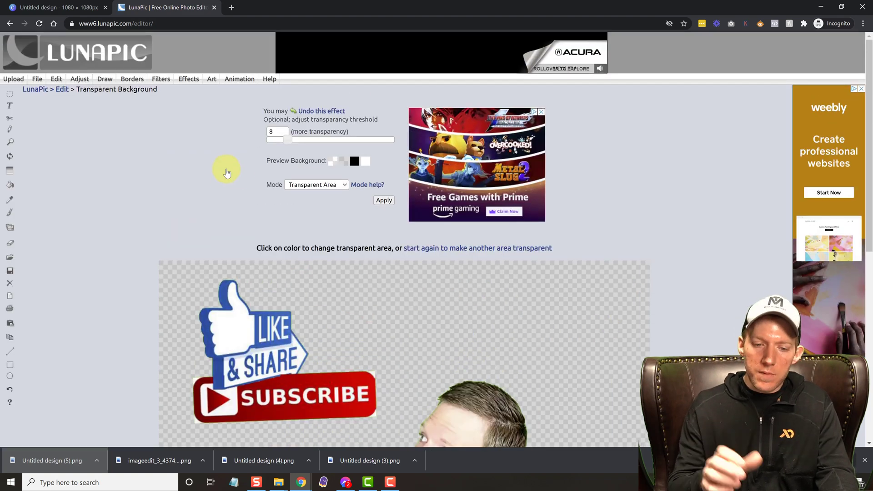
Change the Mode from Transparent Area to Transparent Color and review the image
click(308, 185)
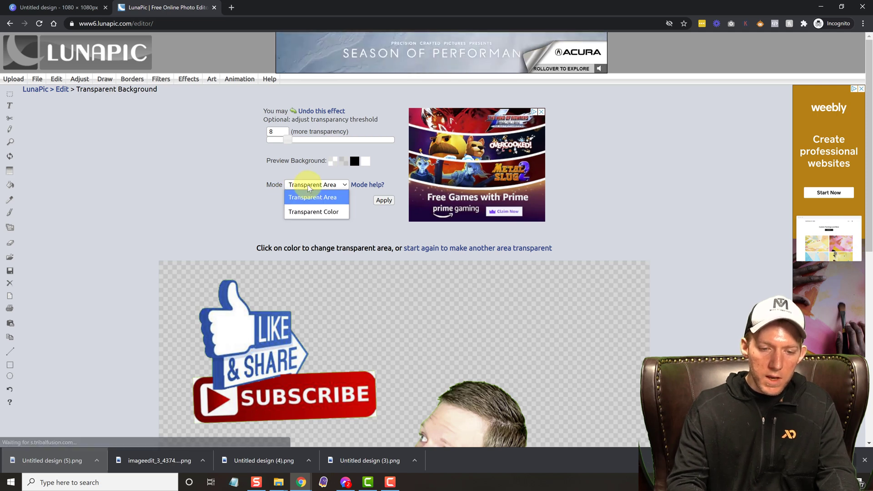
click(309, 213)
scroll(207, 221, down, 1)
scroll(206, 221, down, 5)
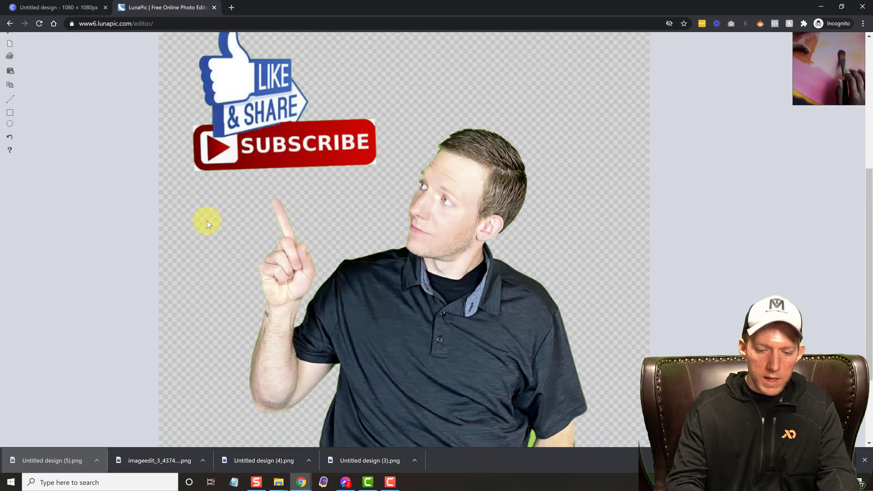
scroll(207, 221, down, 1)
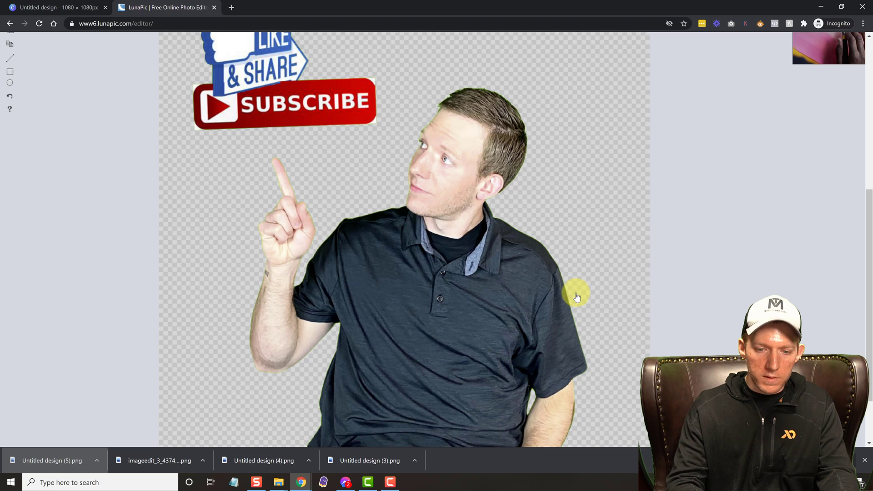
scroll(577, 295, down, 1)
scroll(577, 295, up, 7)
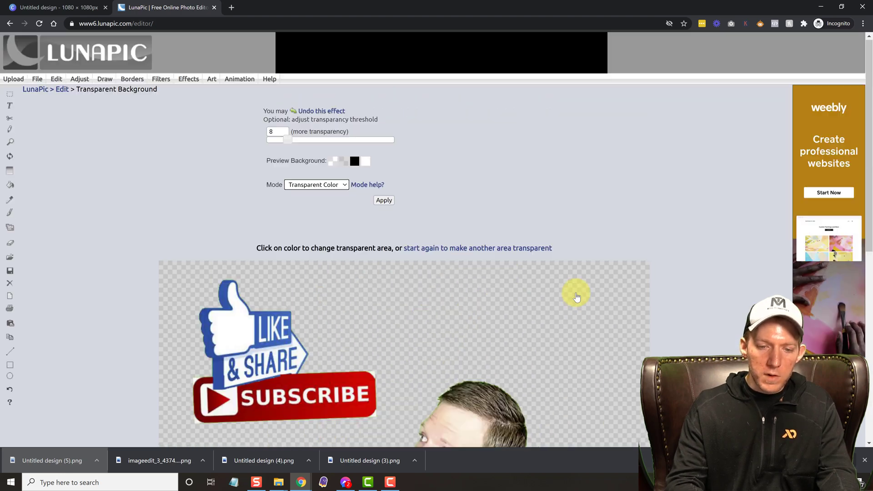
Confirm Transparent Color stays selected and check the graphic's edges at threshold 8
click(342, 187)
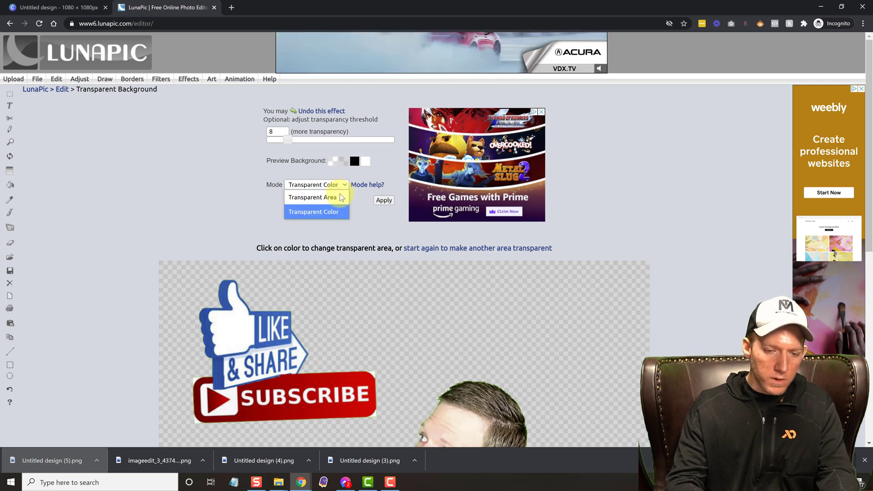
click(252, 197)
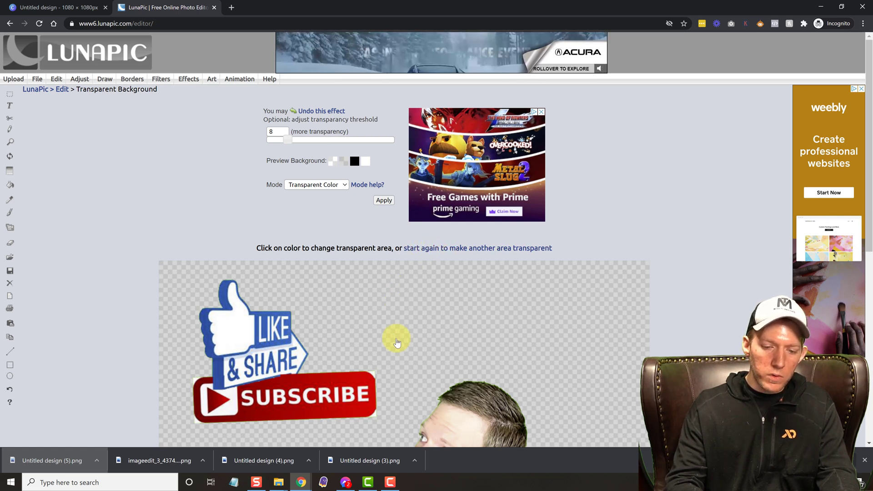
scroll(397, 342, down, 1)
scroll(397, 342, down, 1)
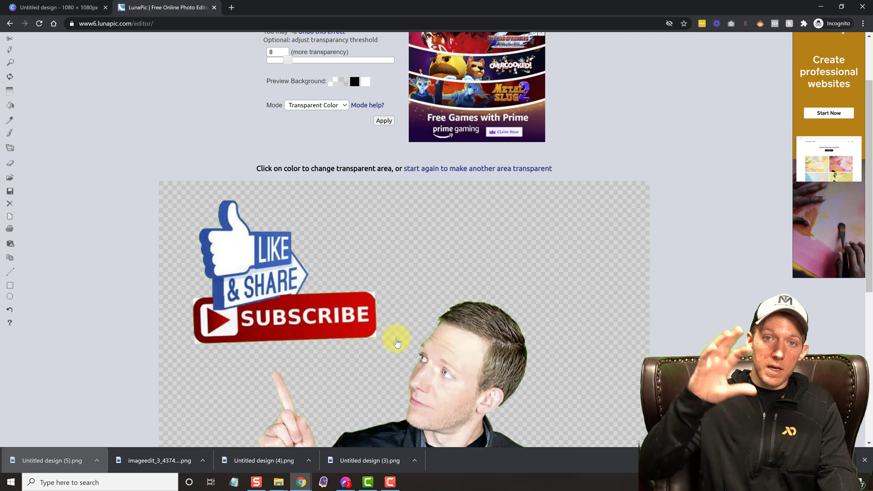
scroll(397, 342, down, 4)
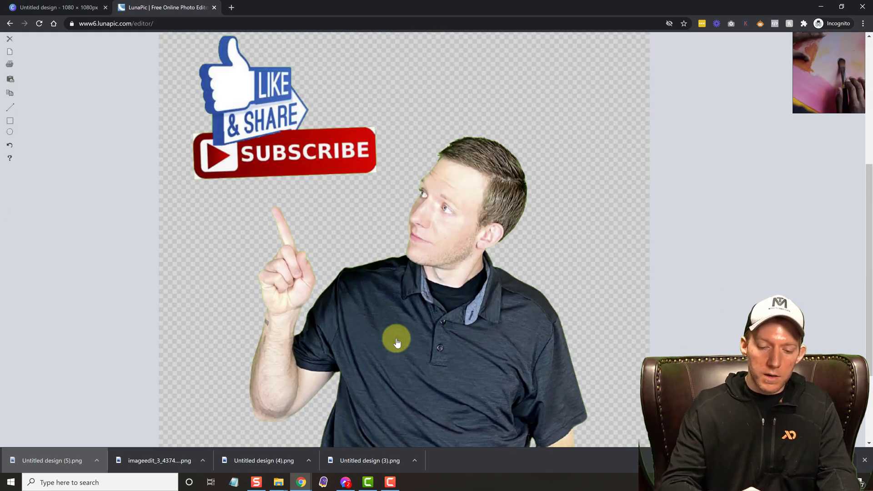
scroll(397, 342, down, 3)
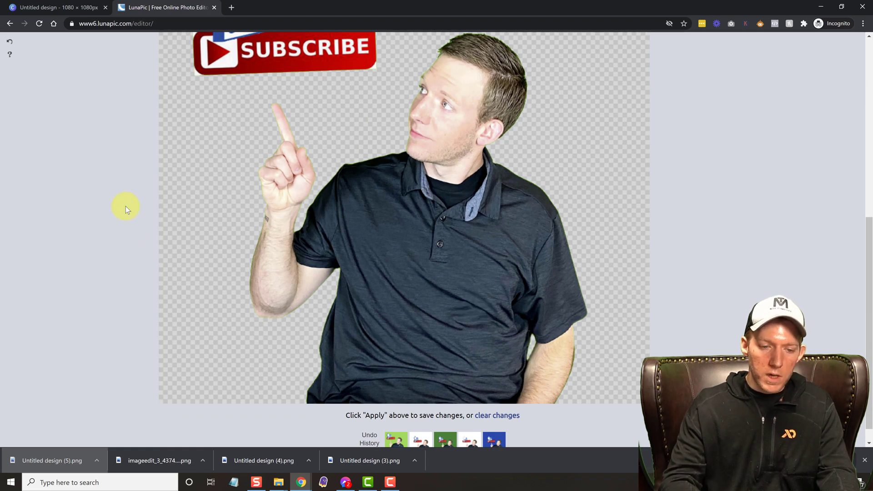
scroll(125, 206, up, 6)
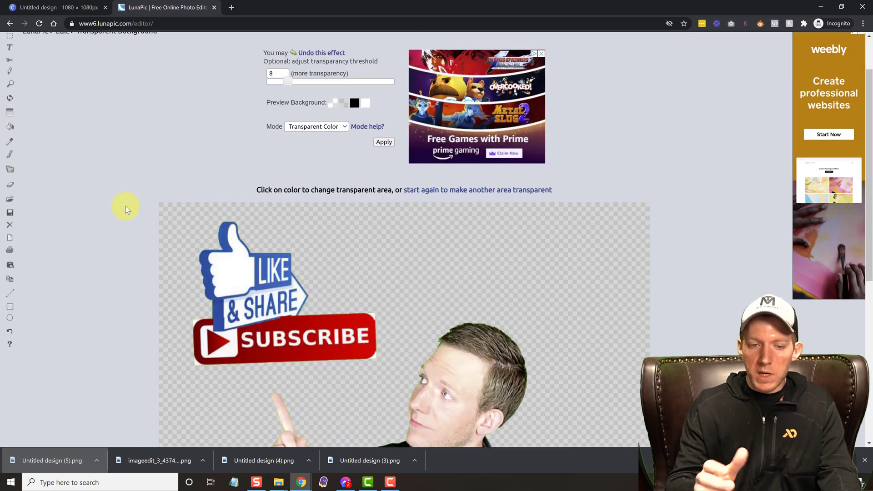
scroll(177, 173, up, 1)
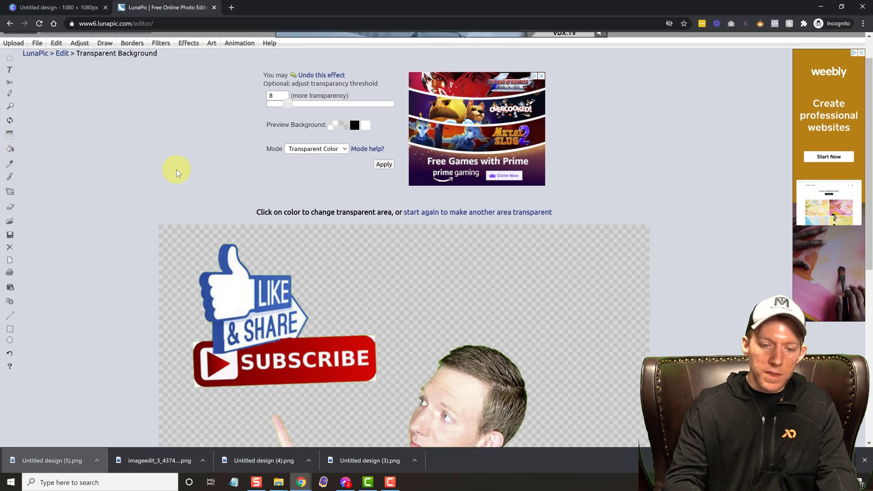
scroll(176, 170, down, 7)
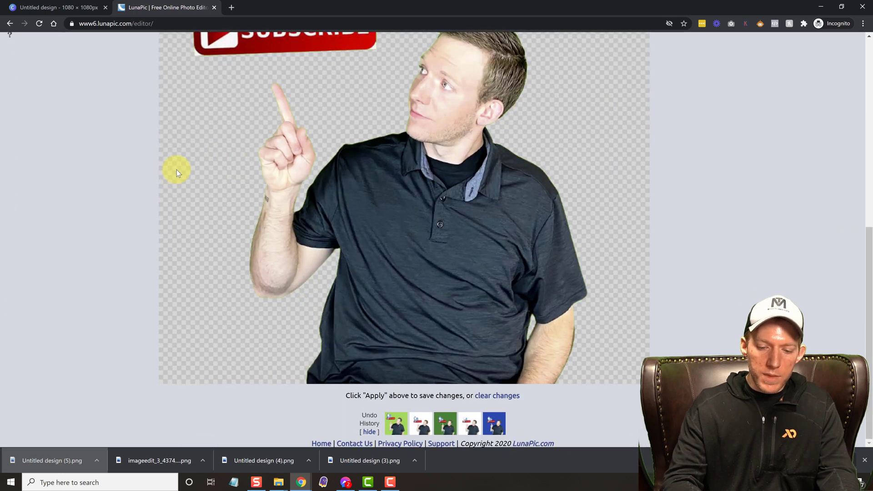
scroll(177, 170, up, 7)
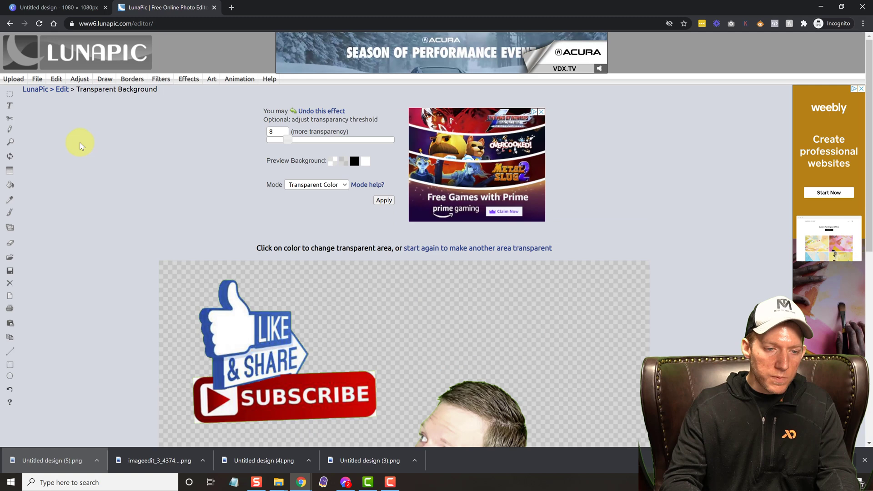
Save the transparent image as PNG and open imageedit_5_4614706444.png to check it
mouse_move(39, 79)
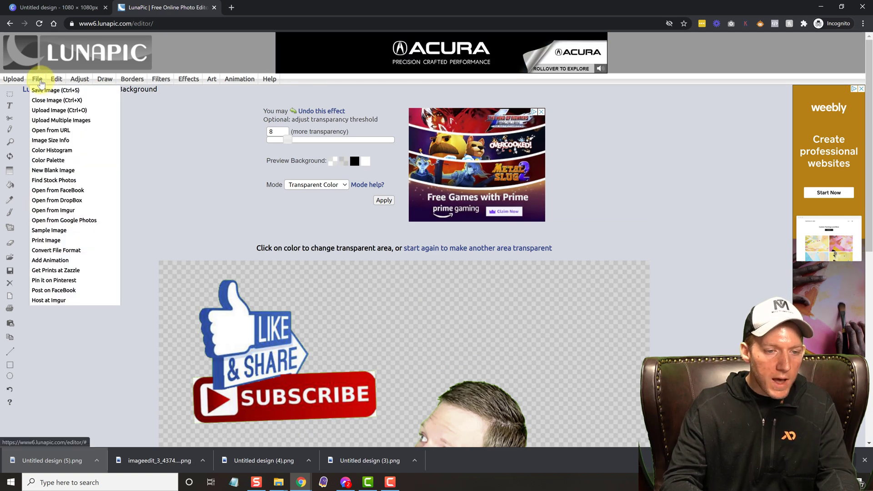
click(42, 91)
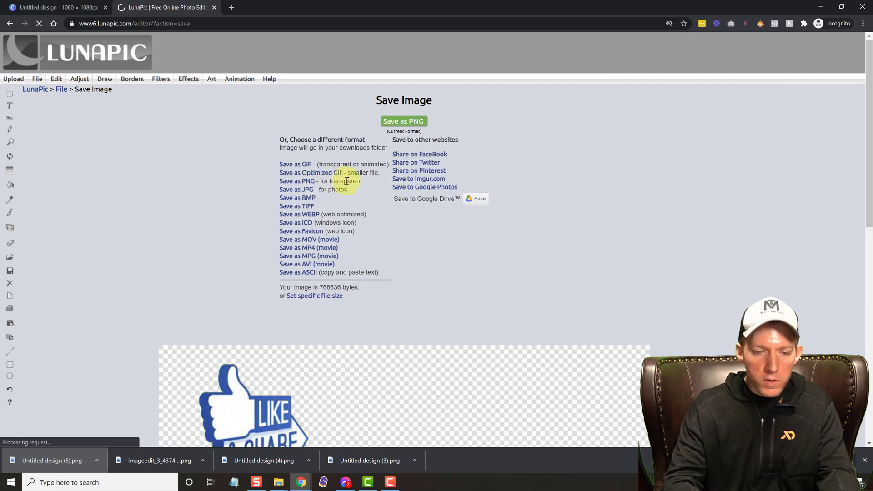
click(309, 182)
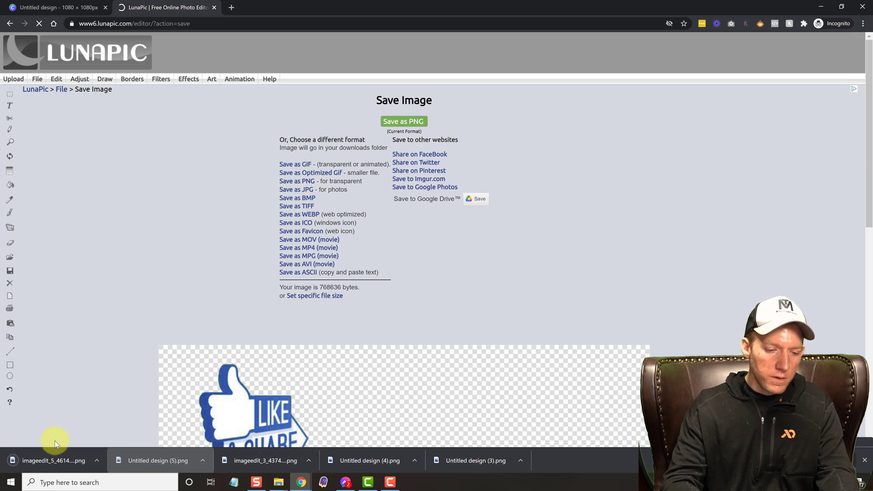
click(53, 460)
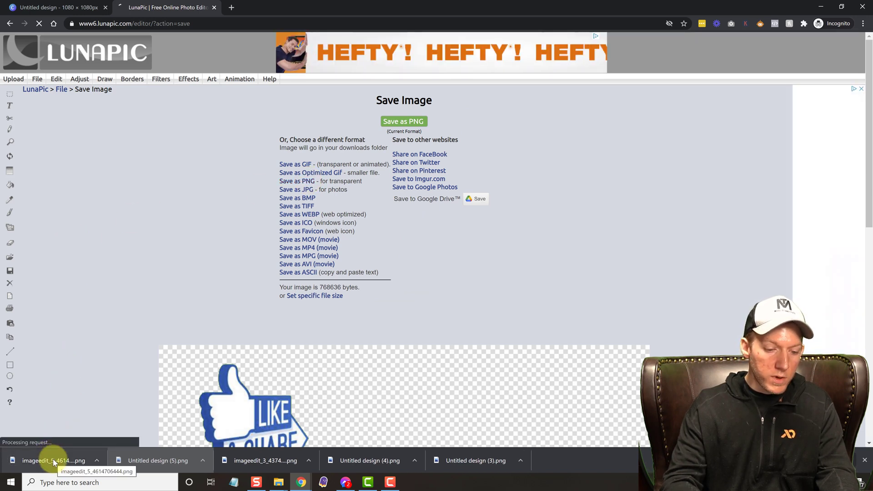